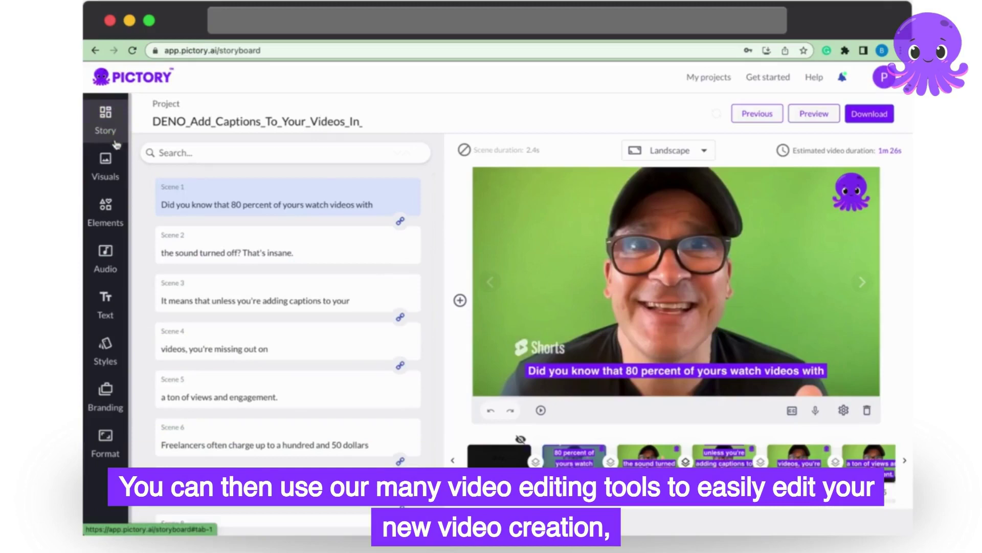
# - Browse the stock visuals, then the emojis, then open the background music library listing thousands of tracks
pyautogui.click(112, 167)
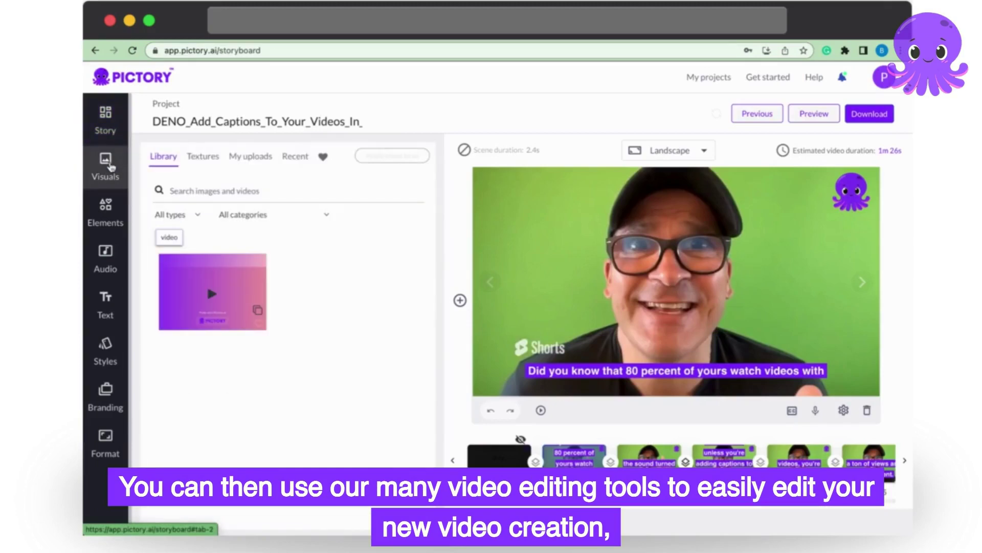
pyautogui.click(116, 214)
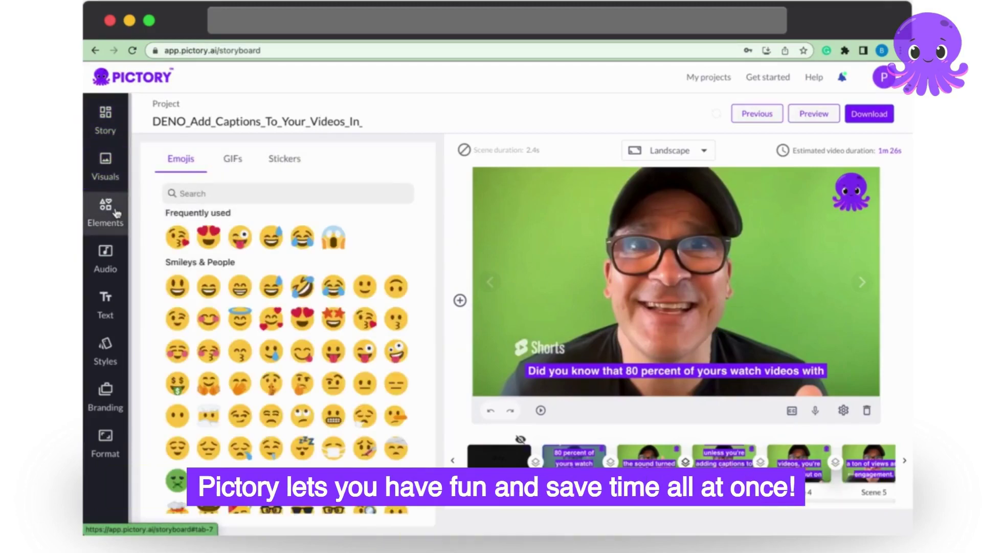
pyautogui.click(115, 254)
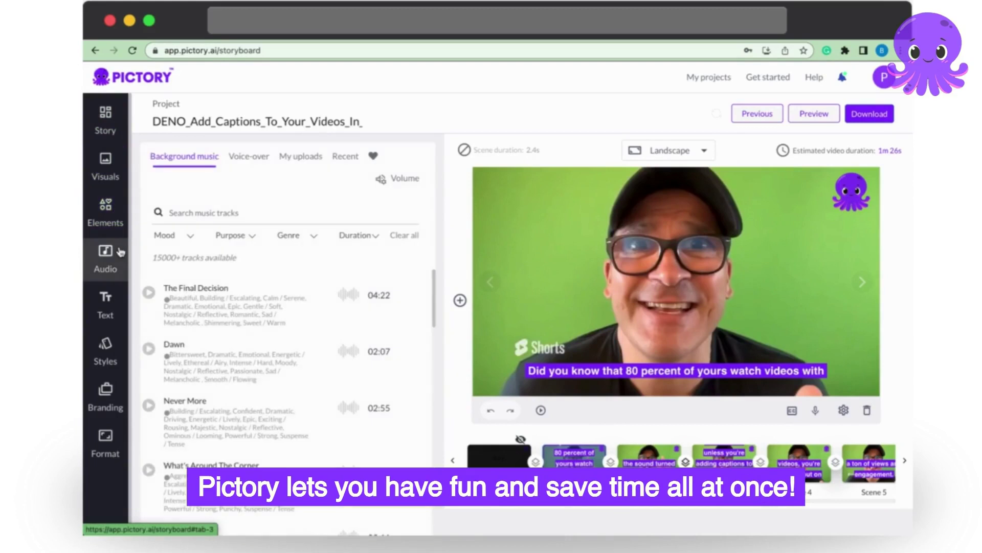